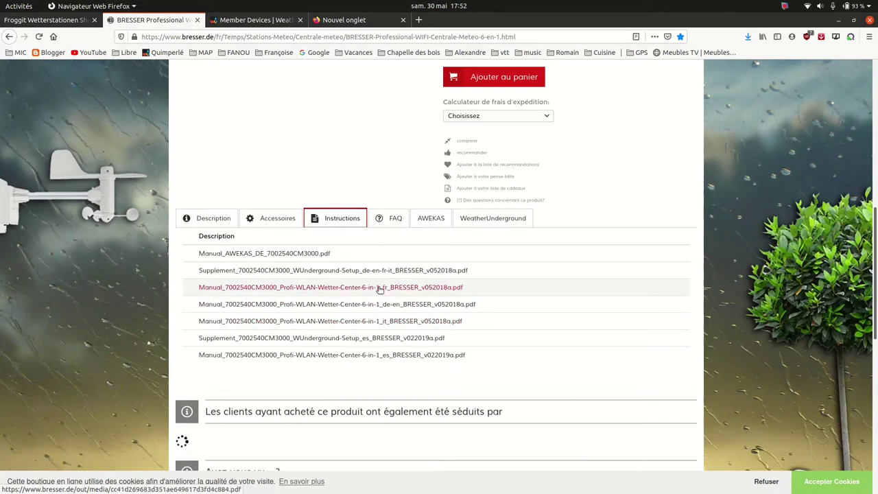
Step: Switch to Chromium and open the Weather Underground sign-up page
scroll(280, 216, "up", 3)
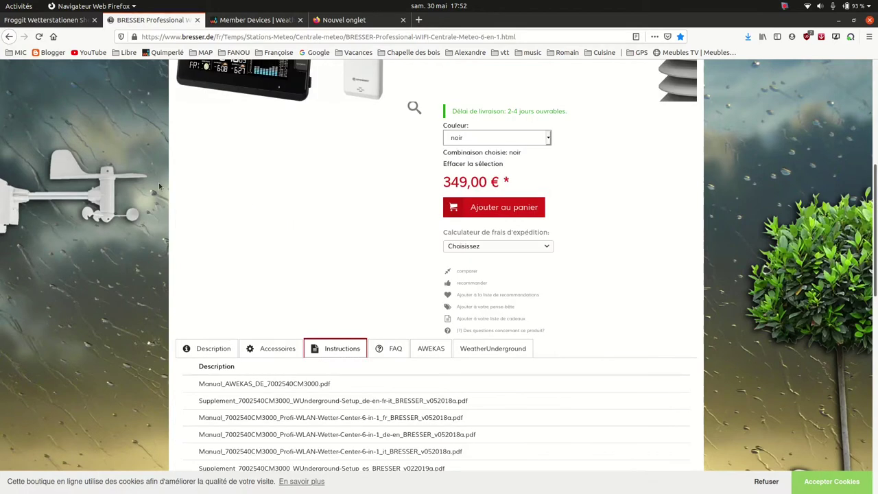
mouse_move(1, 131)
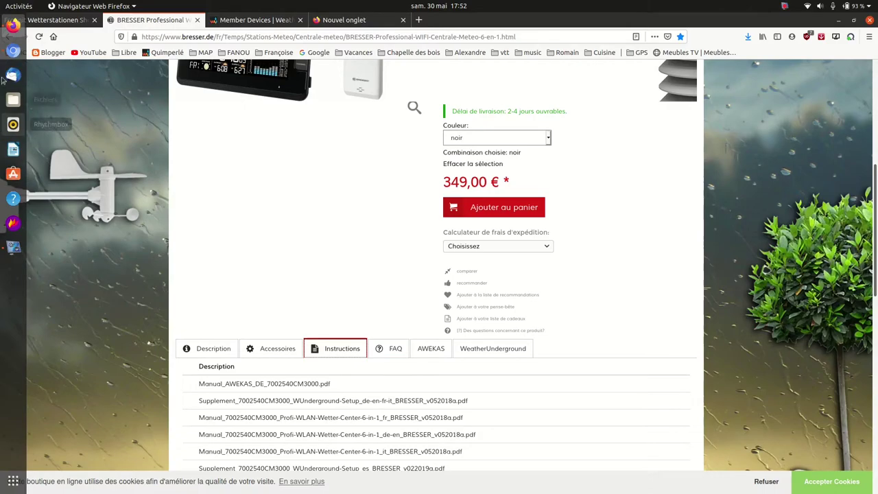
left_click(12, 50)
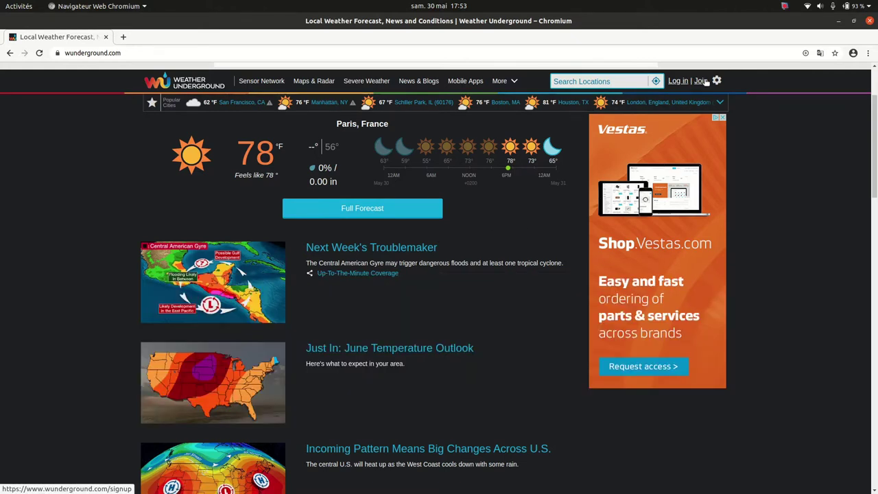
left_click(705, 80)
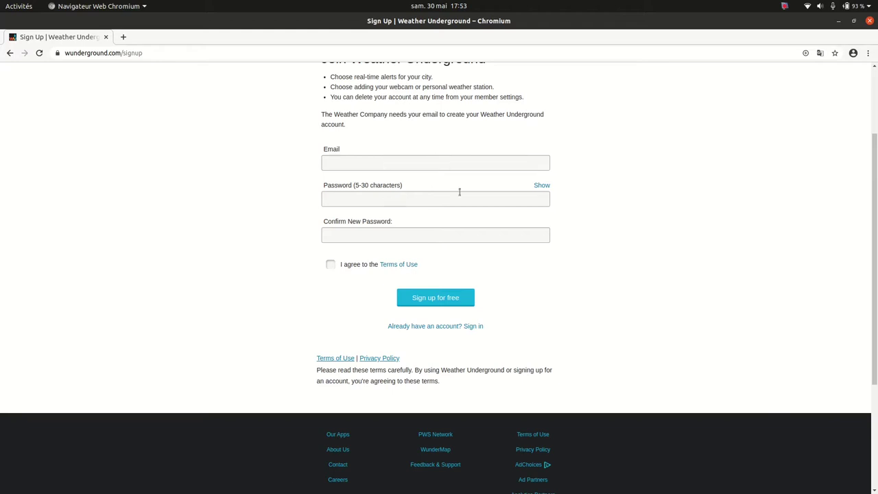
Step: View the Weather Underground sign-in page, and close the Chromium window
scroll(687, 159, "up", 3)
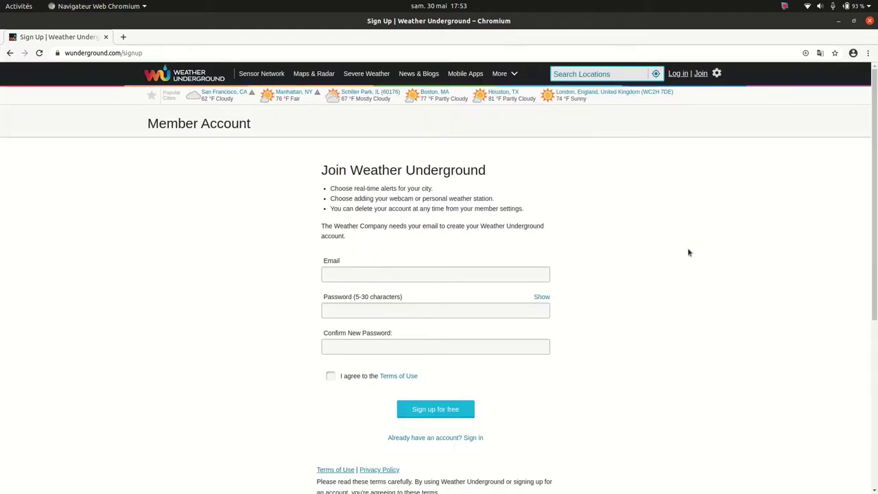
left_click(678, 75)
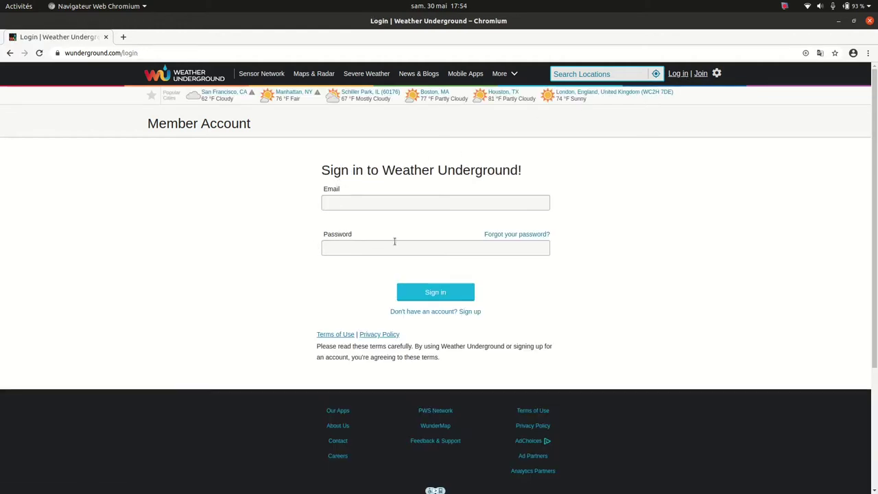
left_click(870, 20)
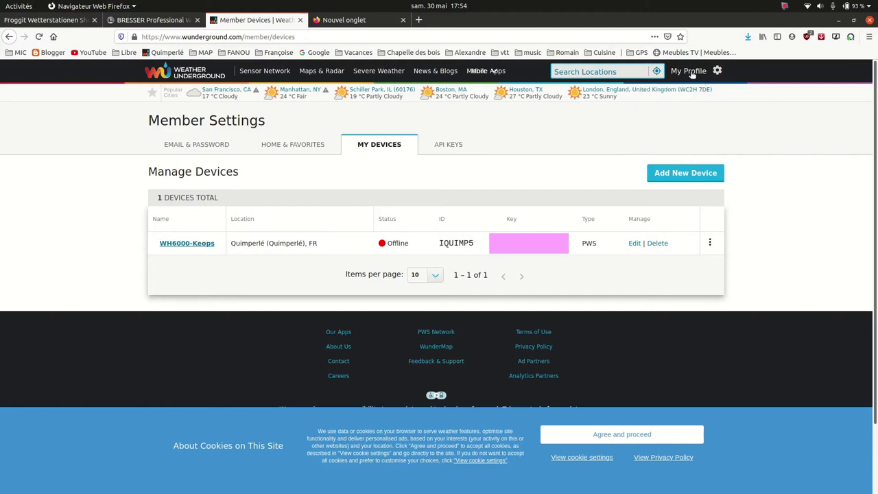
Step: Open My Devices from the member profile in Firefox and start adding a new device
mouse_move(693, 74)
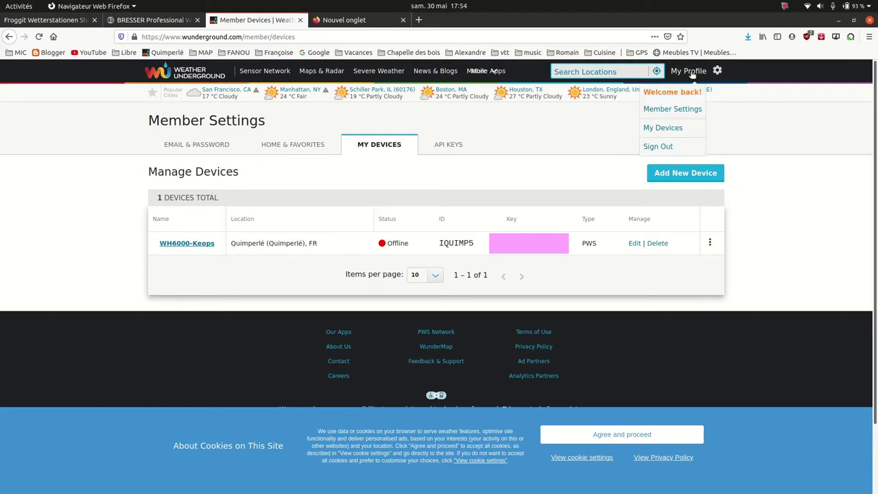
left_click(662, 132)
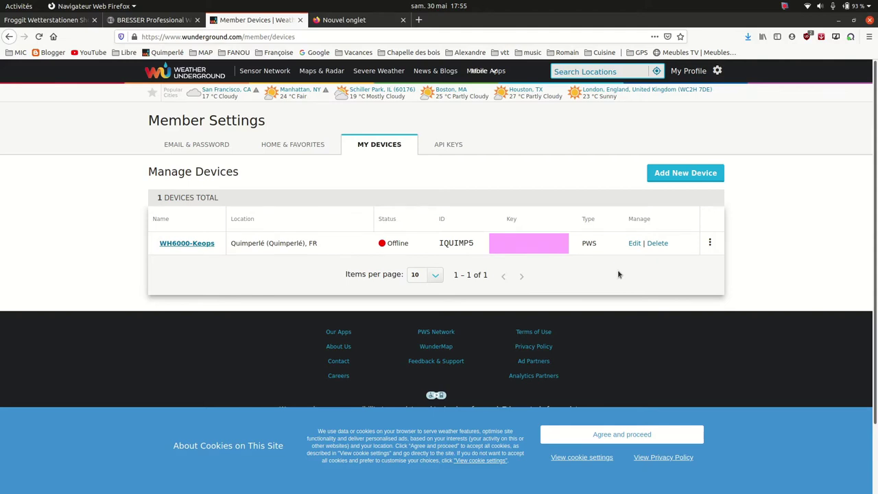
left_click(689, 173)
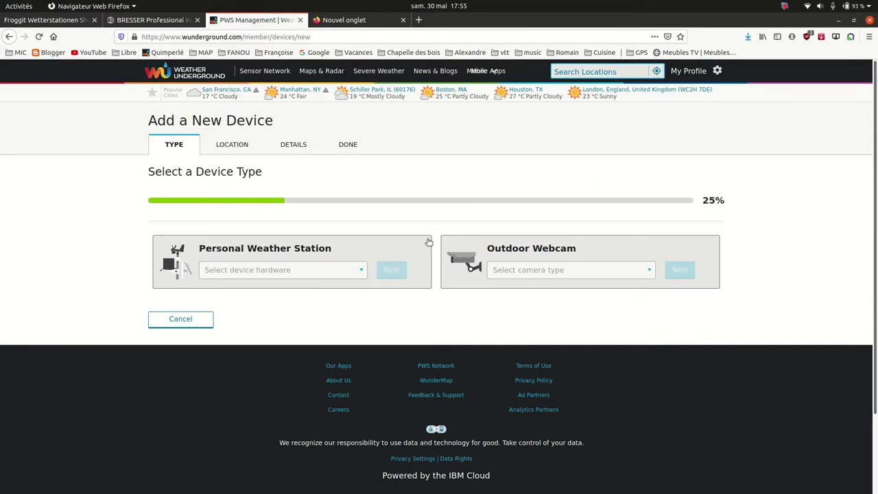
Step: Choose "other" as the Personal Weather Station hardware and continue to the location stage
left_click(359, 270)
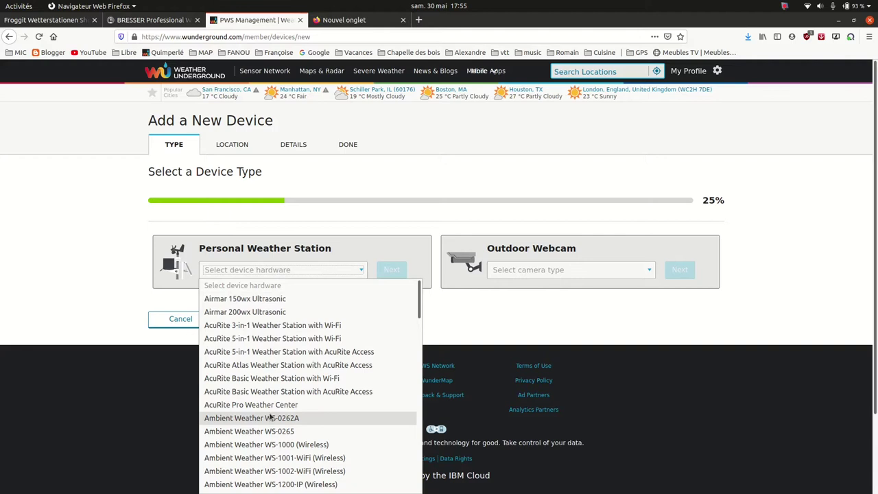
scroll(271, 417, "down", 5)
scroll(272, 417, "down", 15)
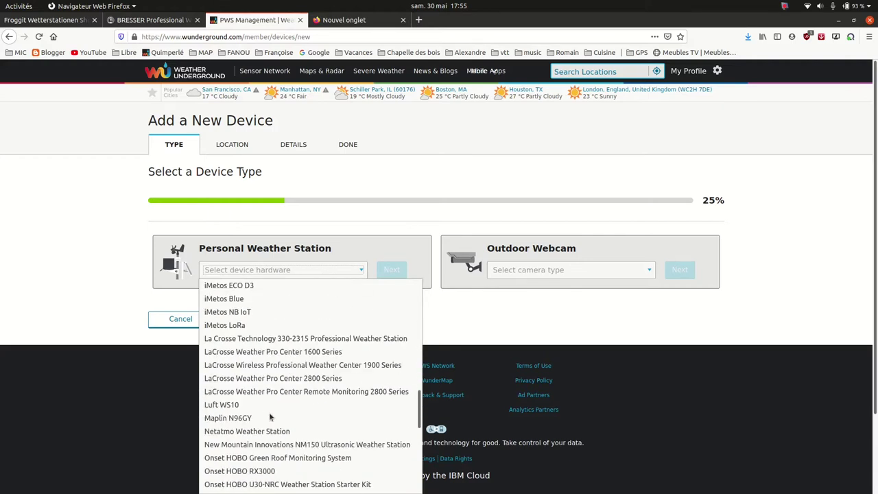
scroll(271, 416, "down", 2)
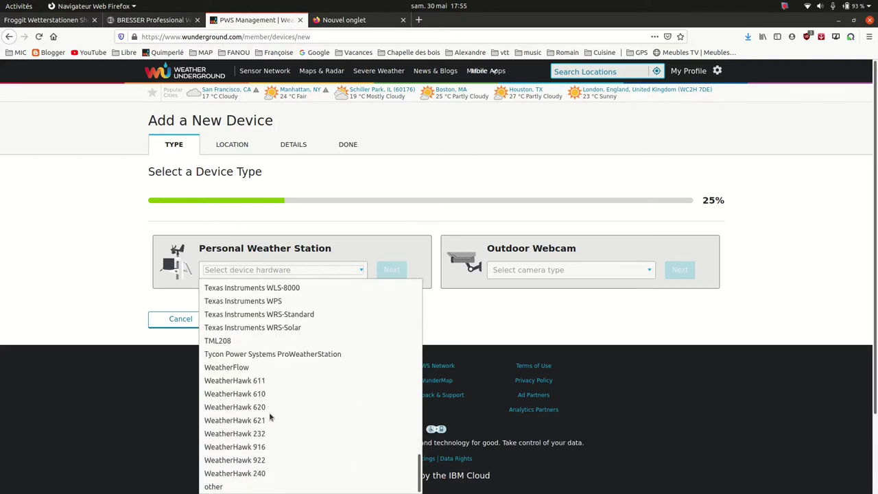
scroll(271, 417, "up", 5)
scroll(271, 417, "down", 5)
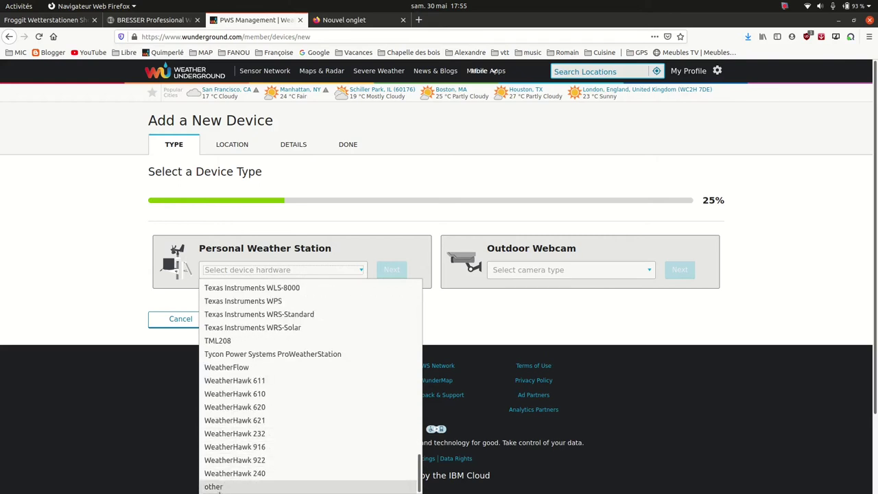
left_click(218, 487)
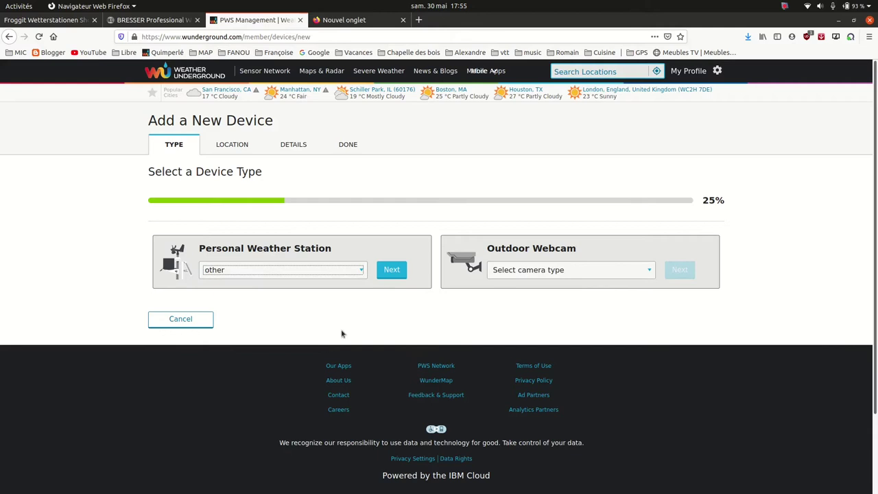
left_click(393, 269)
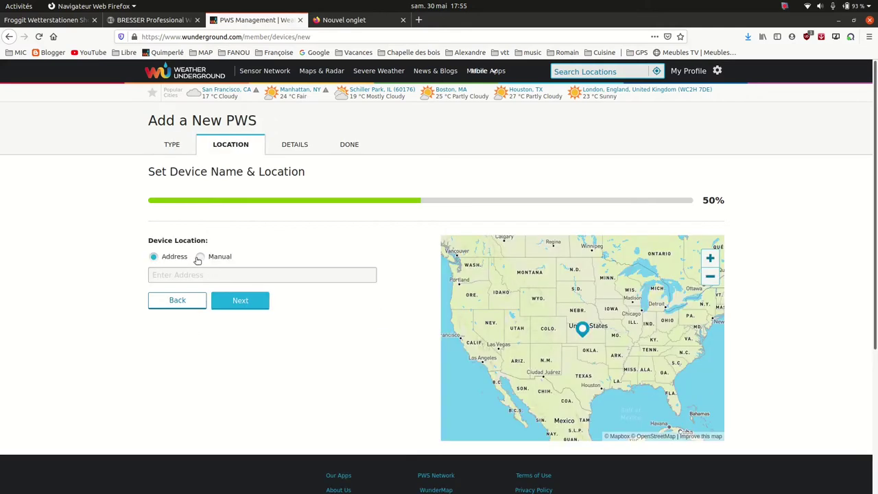
Step: Set the device location to Manual and place a marker in Brittany, France, at about 48.211,-2.731
left_click(202, 259)
left_click_drag(653, 329, 505, 396)
left_click_drag(616, 350, 499, 334)
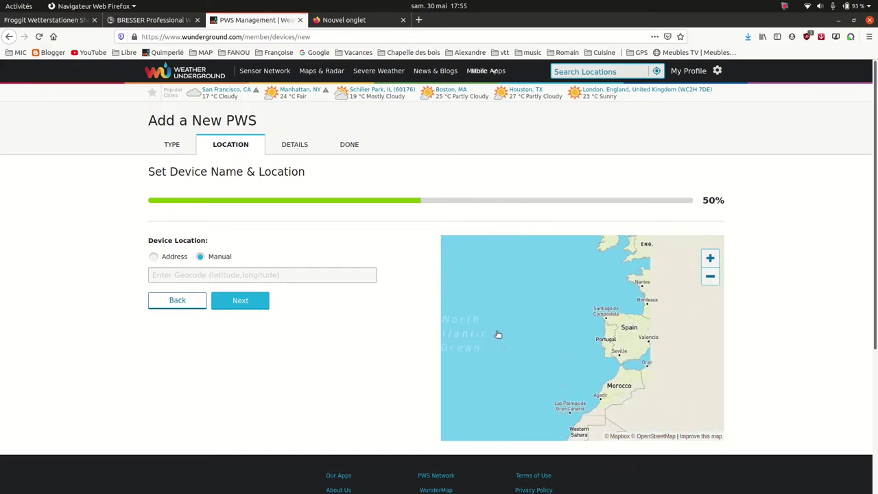
left_click_drag(603, 294, 568, 351)
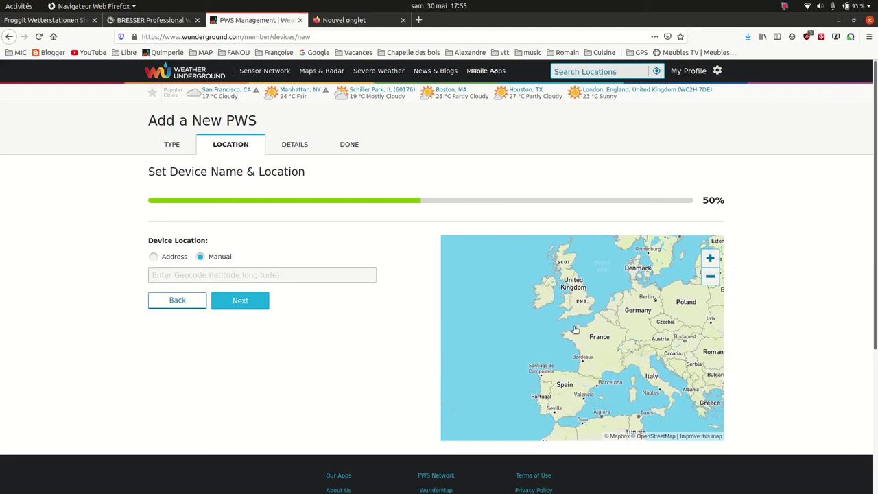
left_click(573, 335)
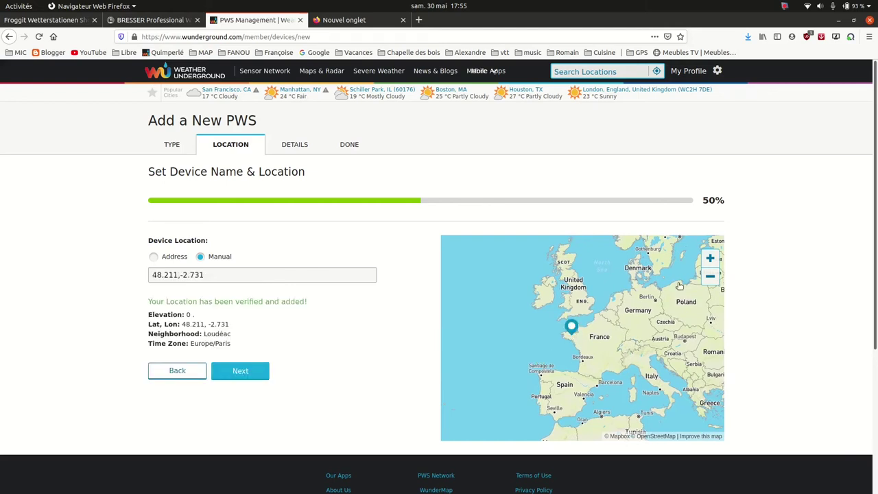
Step: Locate Quimperlé on the map and move the station marker to the east side of town, at about 47.871,-3.541
left_click(710, 259)
left_click(711, 259)
left_click(711, 259)
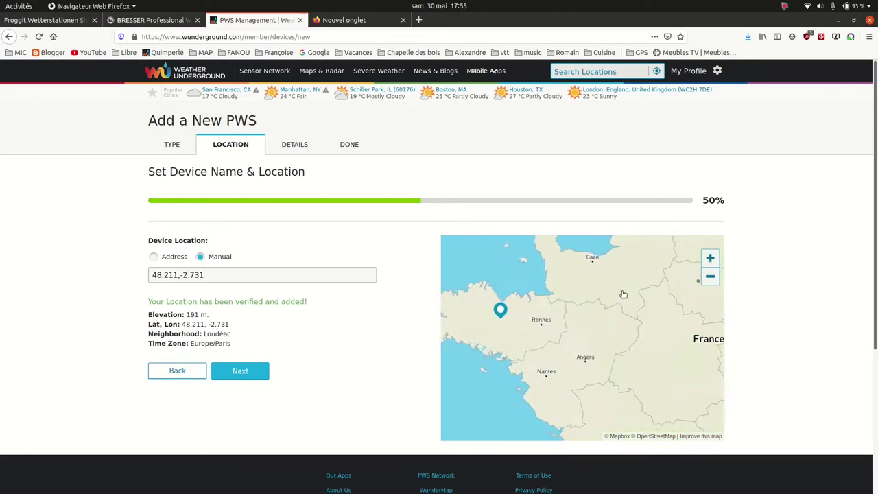
scroll(648, 282, "up", 1)
left_click_drag(647, 282, 692, 280)
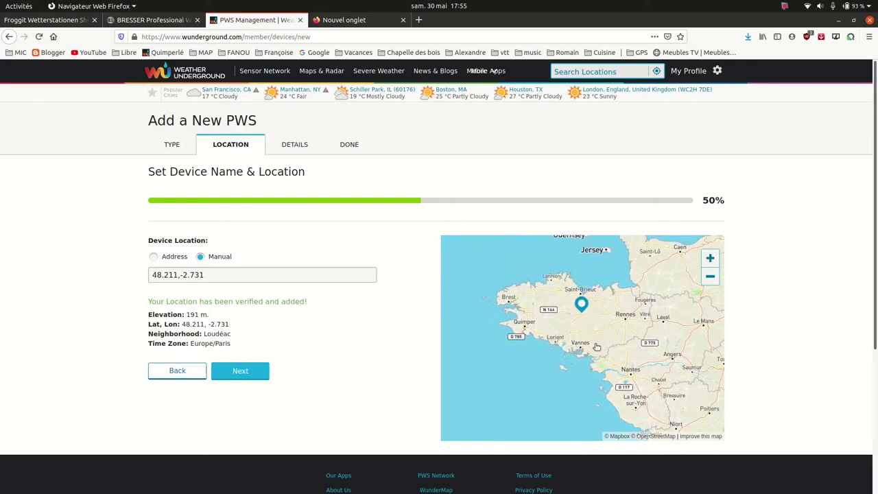
left_click(711, 259)
left_click(711, 258)
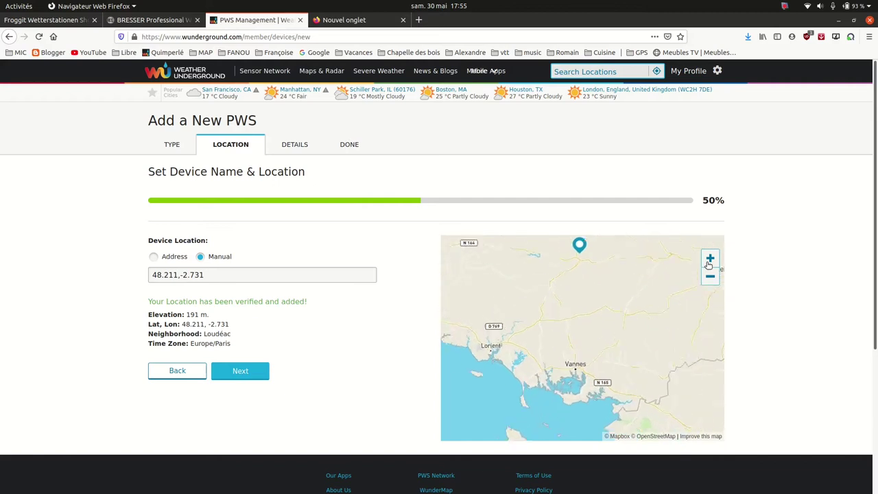
left_click_drag(527, 341, 639, 319)
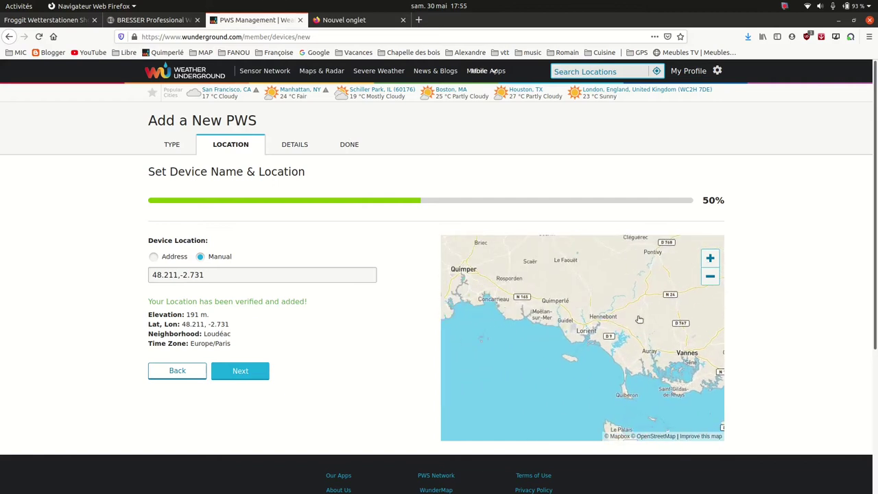
left_click(711, 258)
left_click_drag(570, 286, 595, 320)
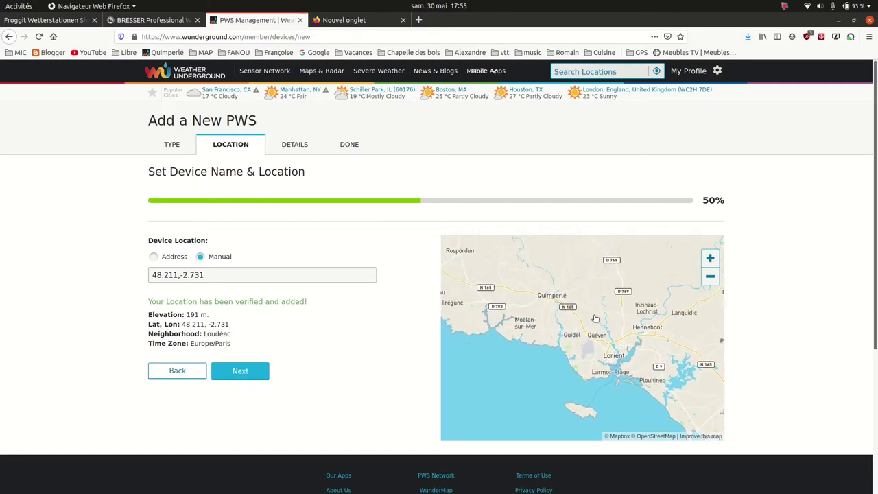
left_click(710, 258)
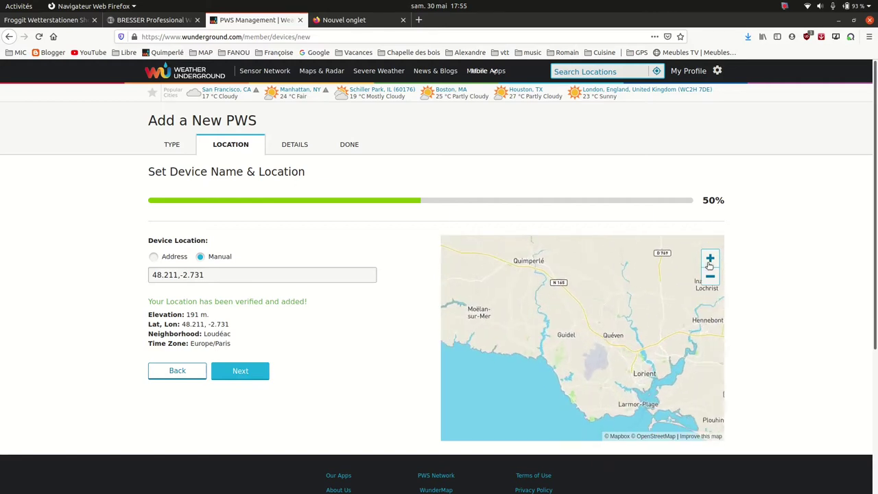
left_click(710, 258)
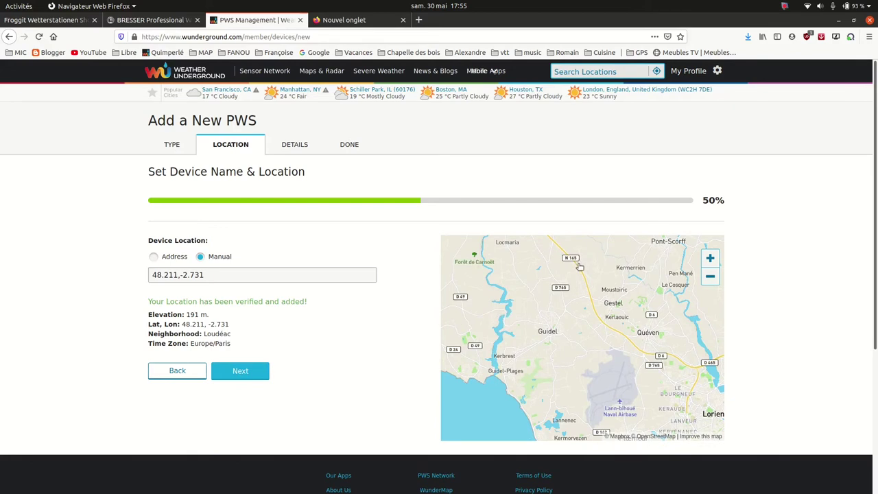
left_click_drag(557, 241, 626, 379)
left_click_drag(559, 305, 586, 373)
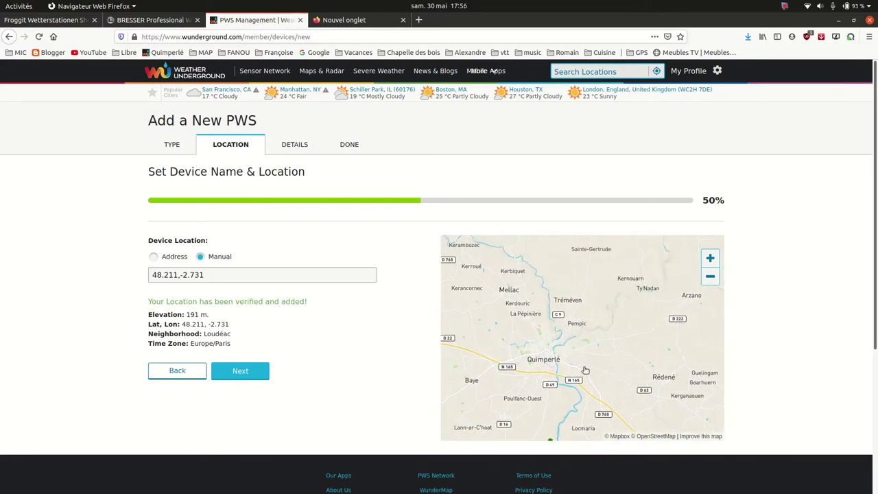
left_click(709, 259)
left_click(710, 260)
left_click(710, 259)
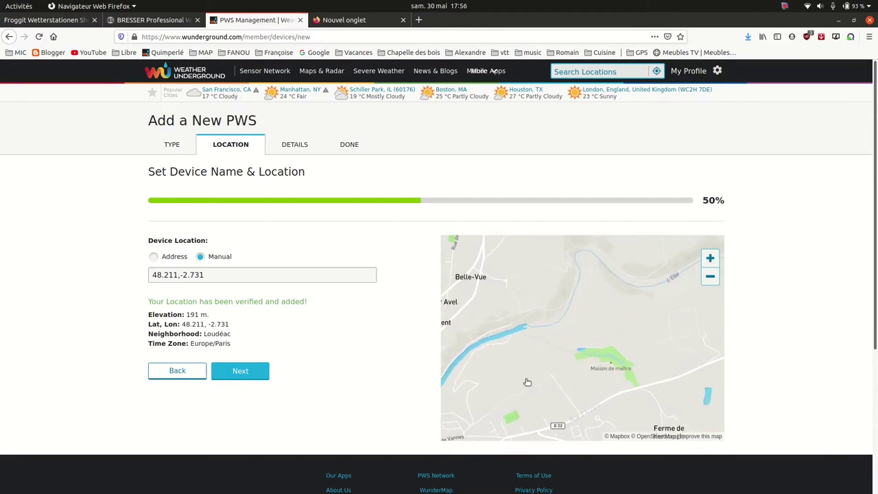
scroll(528, 381, "down", 3)
scroll(608, 254, "up", 3)
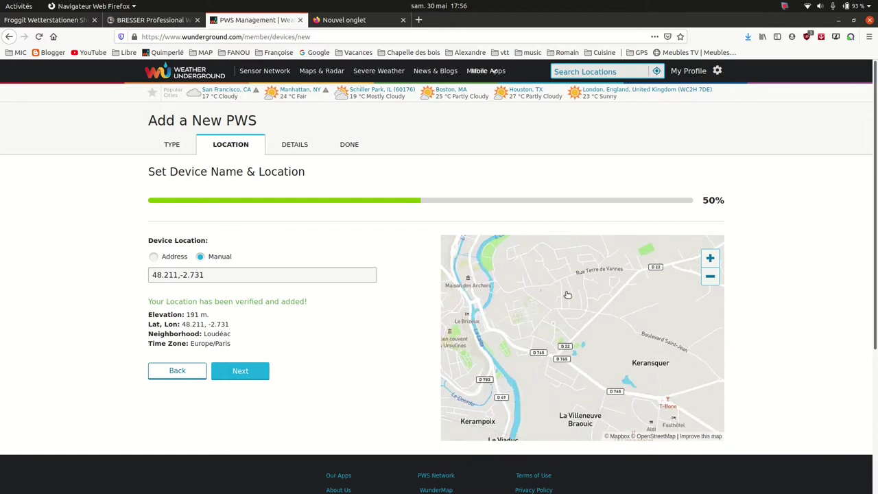
left_click(524, 312)
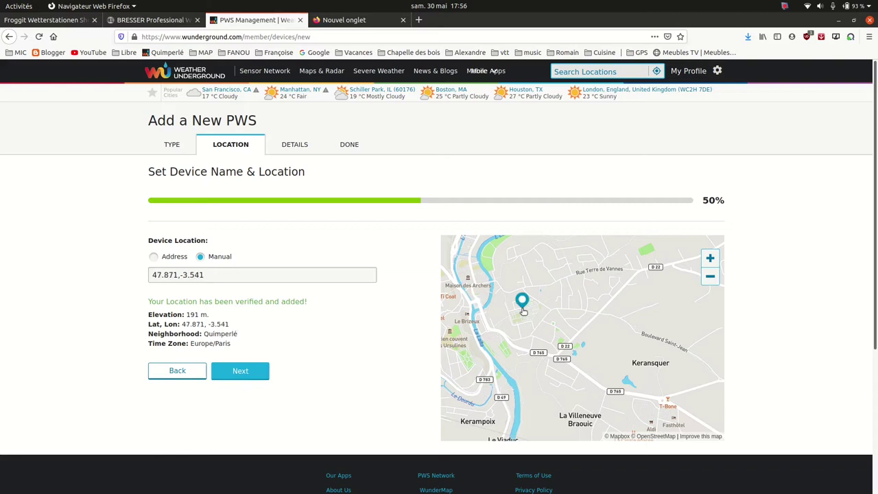
Step: Fine-tune the station marker at street level beside the cemetery, and continue to the device details
left_click(711, 259)
scroll(562, 304, "up", 2)
left_click_drag(562, 304, 693, 405)
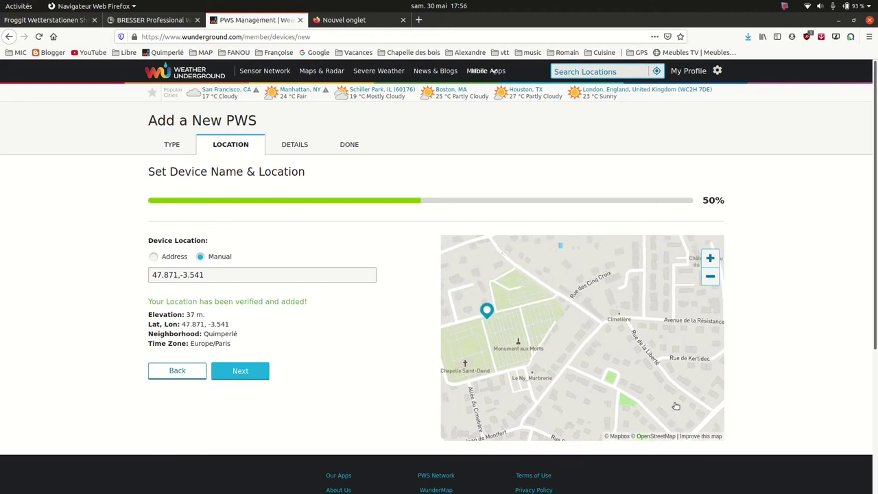
left_click(488, 309)
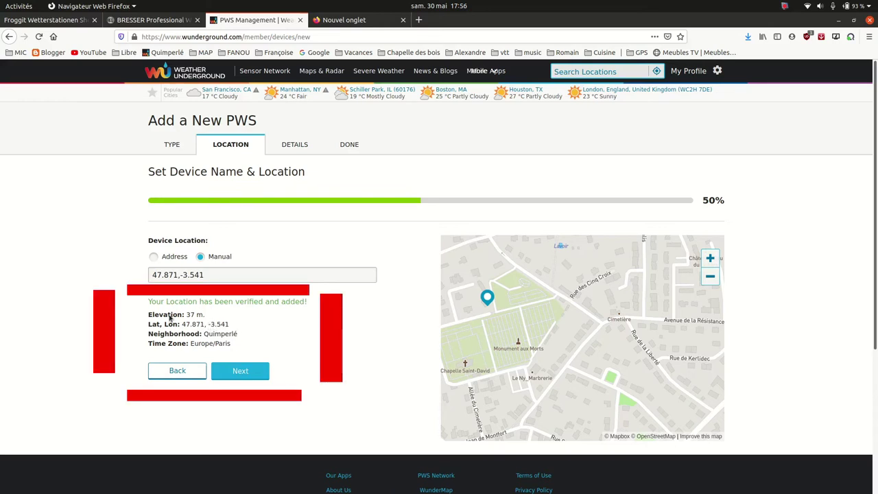
left_click(239, 372)
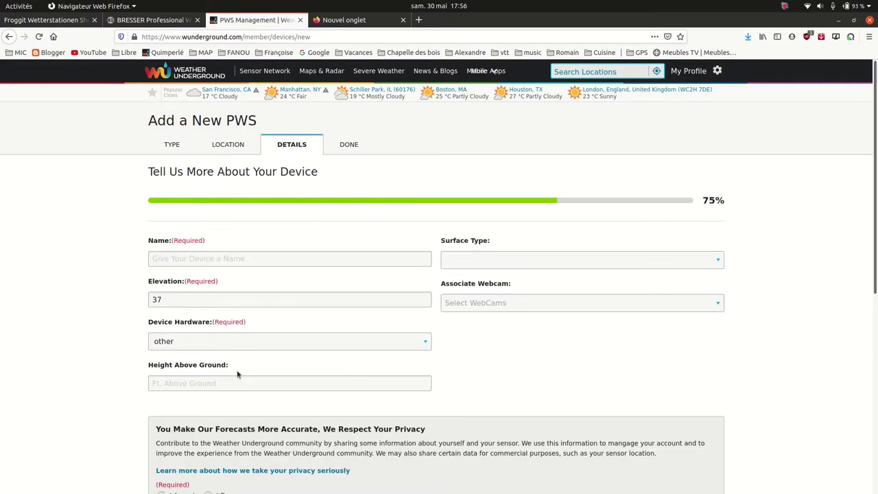
Step: Name the new device "WH 6000 Quimperlé2" and set its surface type to grass
left_click(215, 260)
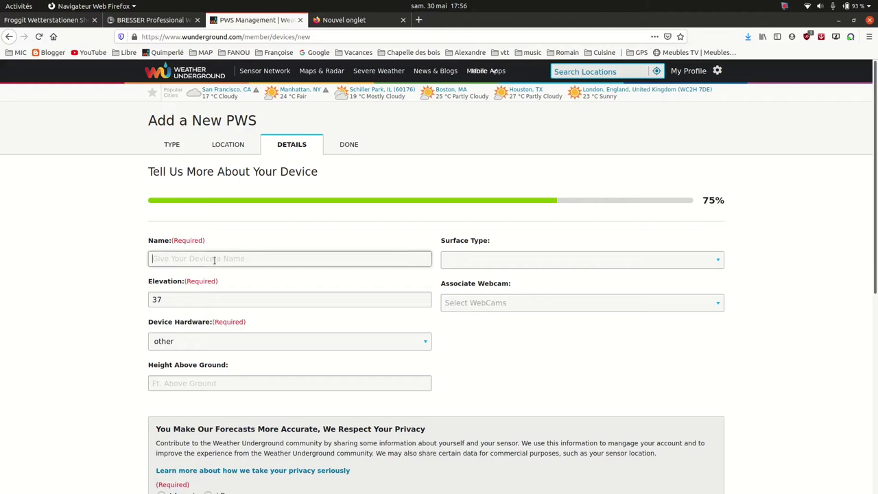
type("WH")
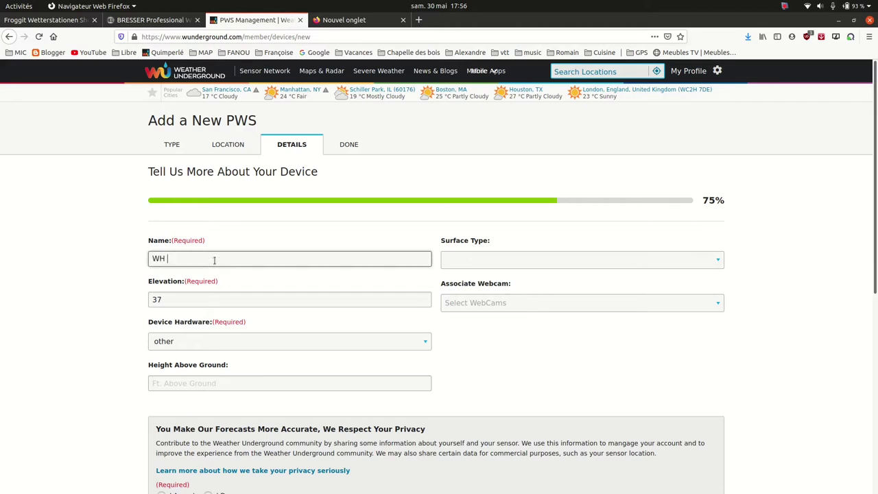
type(" 6000 Quimperlé2")
left_click(718, 259)
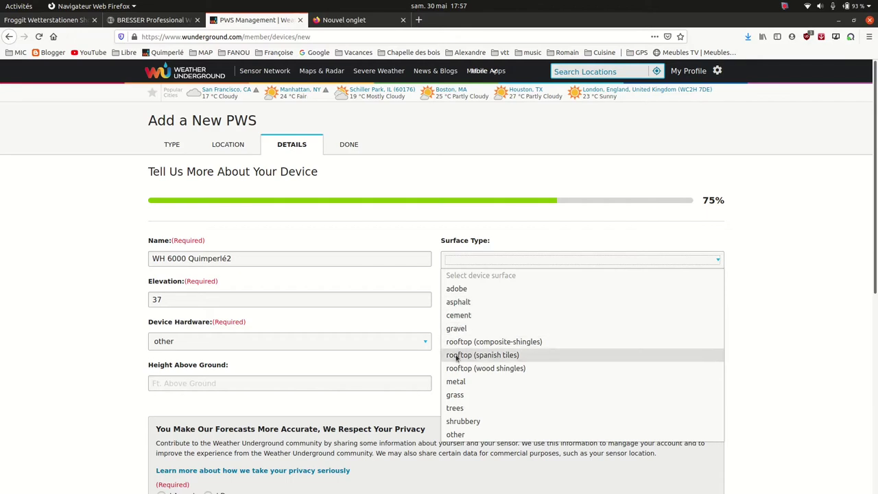
left_click(453, 396)
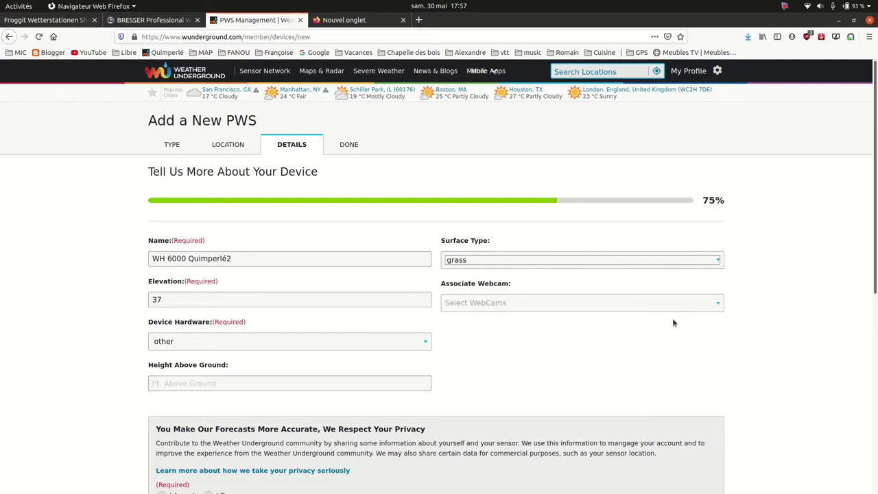
Step: Check the Associate Webcam choices and keep "other" as the device hardware, leaving the height above ground empty
left_click(716, 306)
left_click(716, 306)
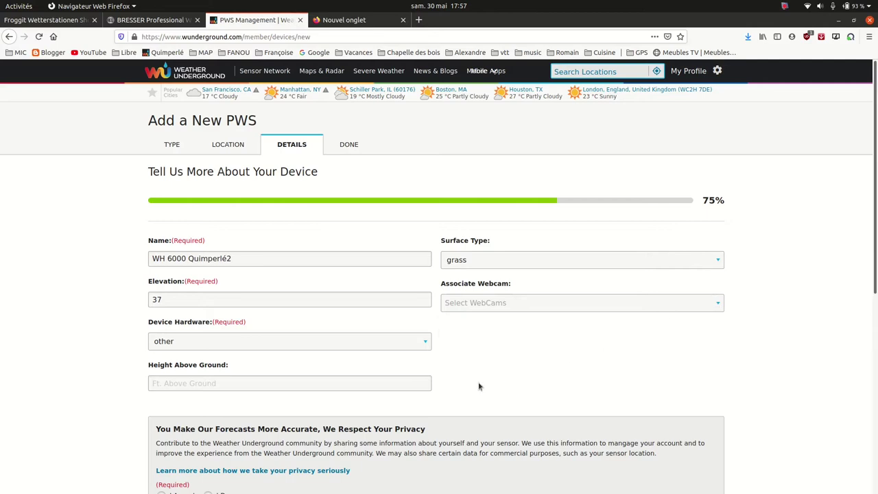
left_click(425, 342)
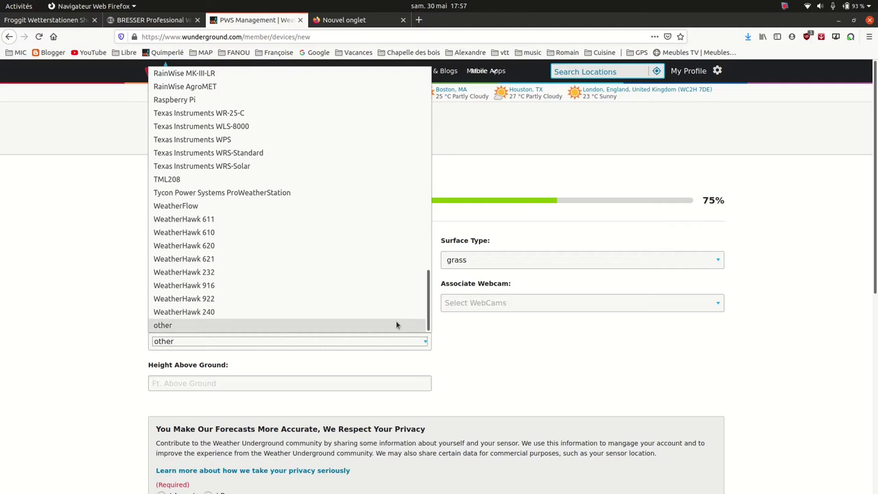
left_click(397, 326)
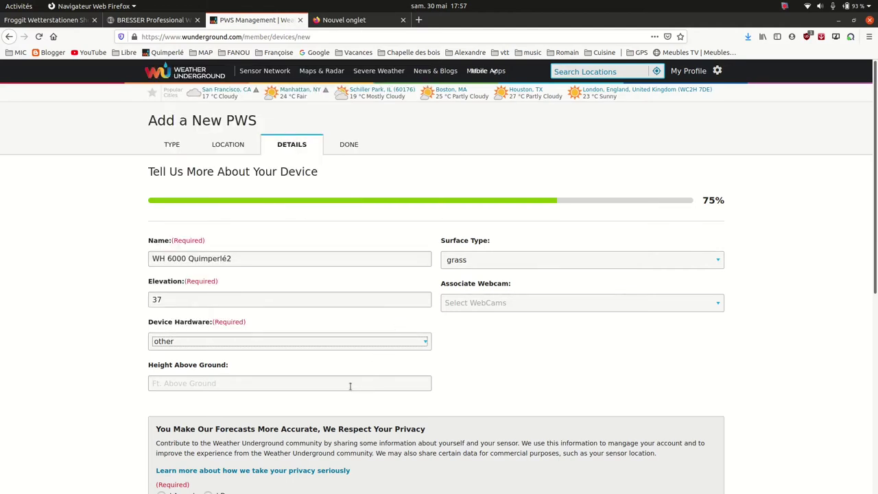
scroll(350, 386, "down", 2)
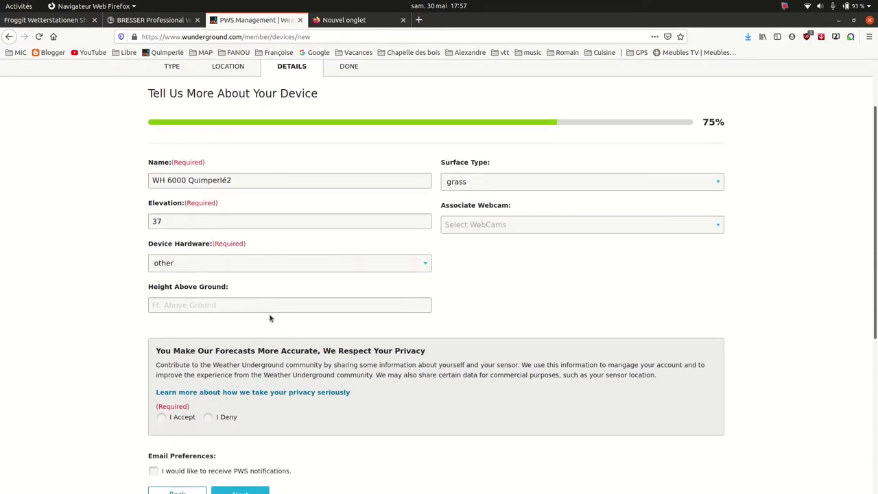
left_click(258, 301)
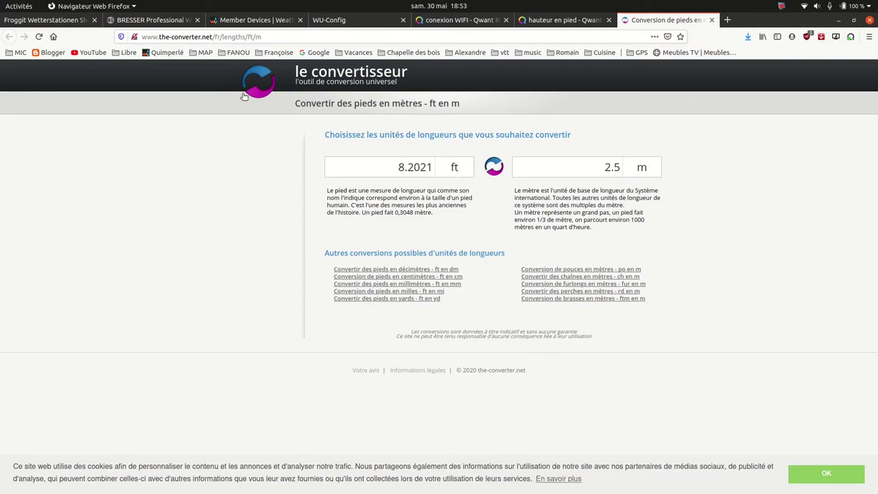
Step: Edit the existing WH6000-Keops station and set its height above ground to 8.20 ft, checking the value against the feet-to-metres converter
left_click(253, 22)
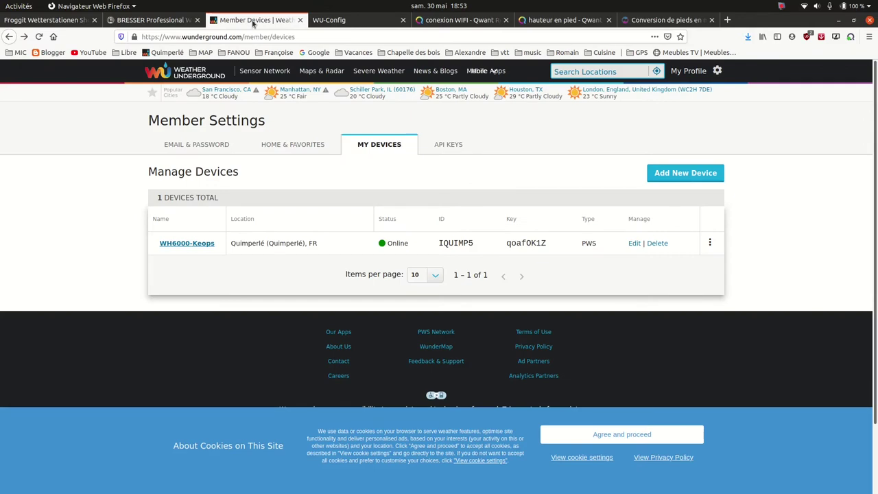
left_click(632, 243)
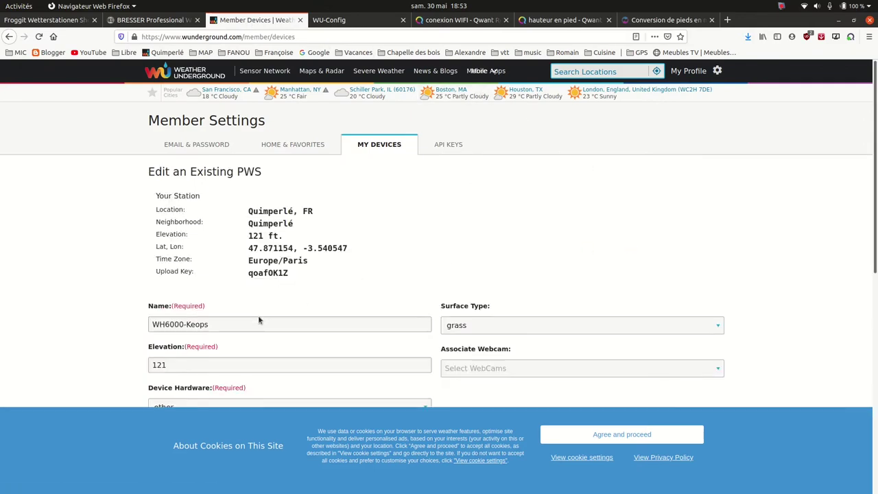
scroll(258, 315, "down", 3)
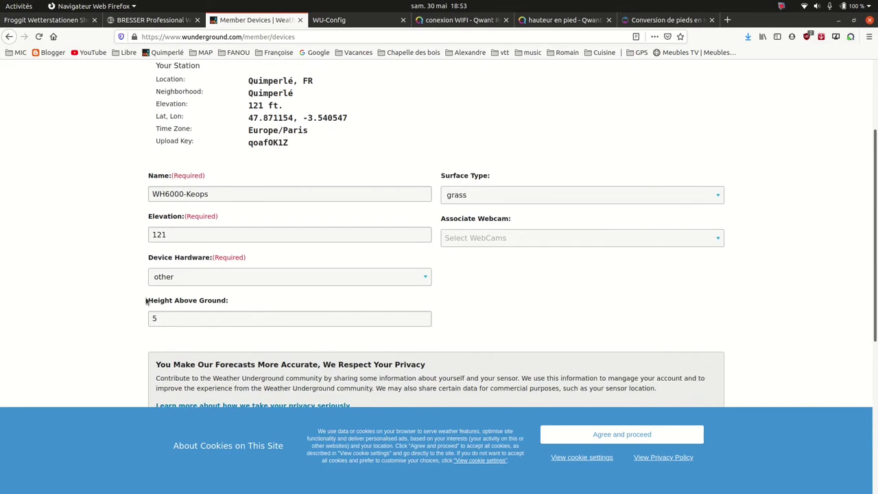
left_click(166, 318)
key("BackSpace")
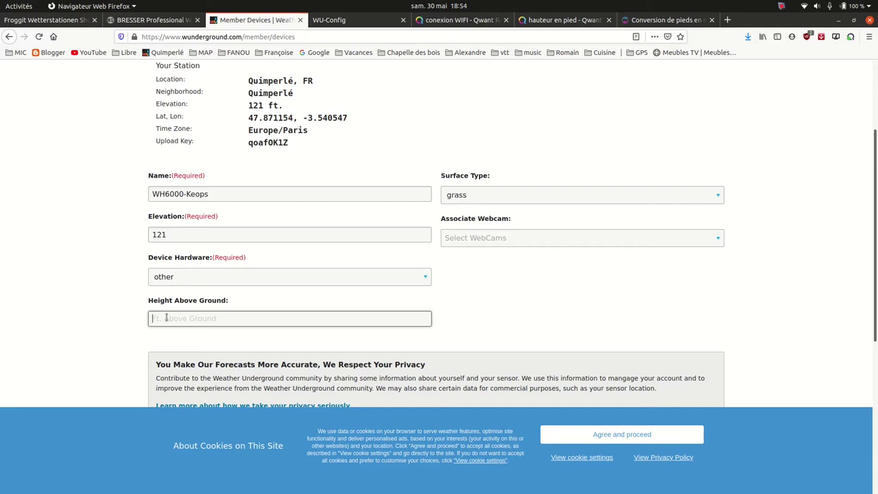
type("8.")
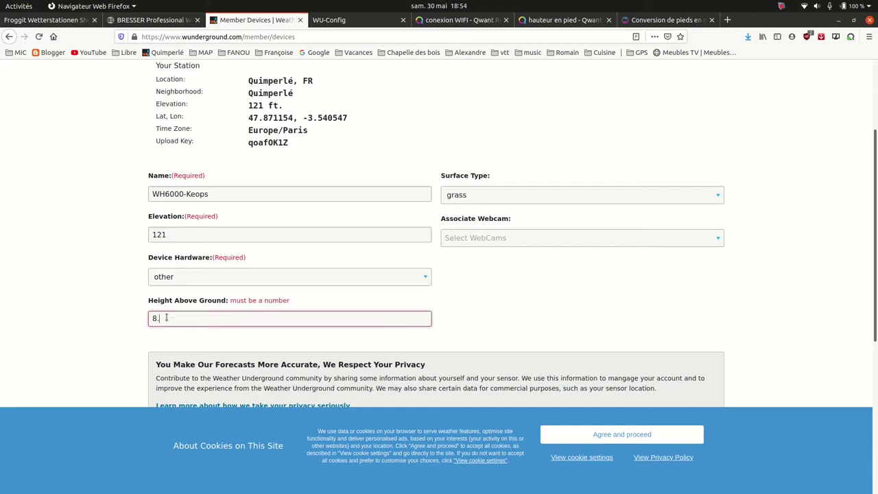
type("20")
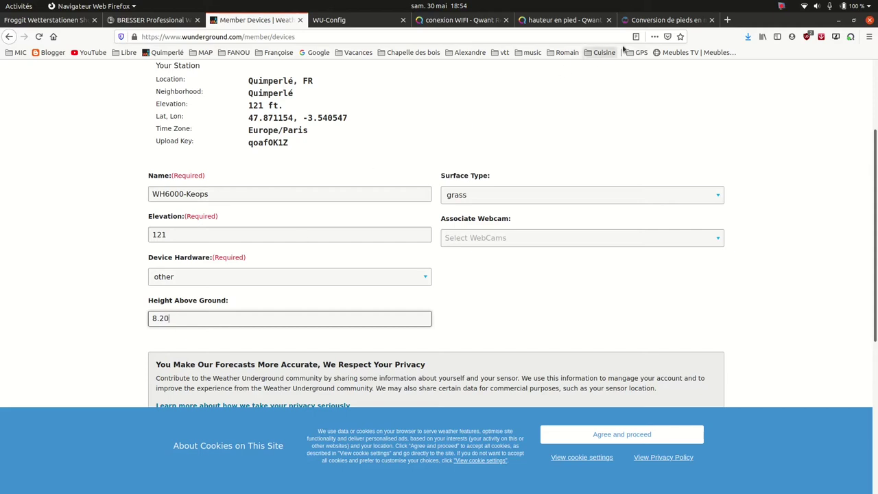
left_click(645, 21)
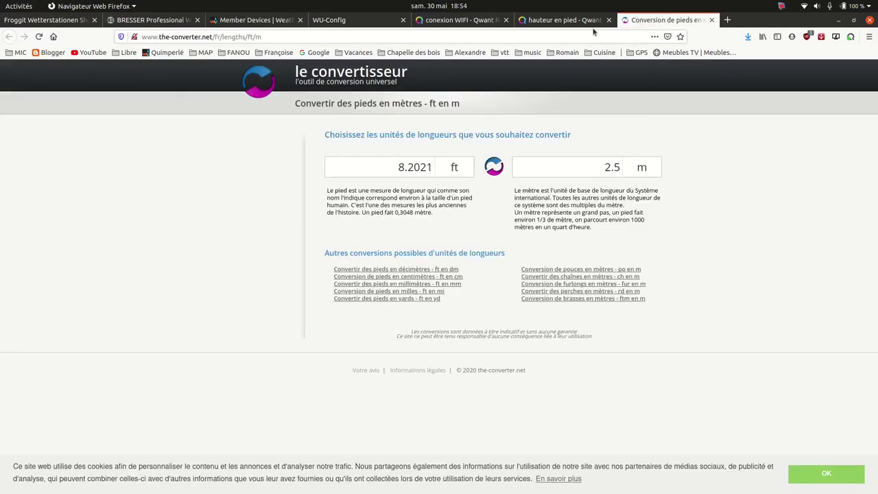
left_click(248, 21)
Step: Accept the privacy terms for the WH6000-Keops station and save its edited settings
scroll(424, 255, "down", 5)
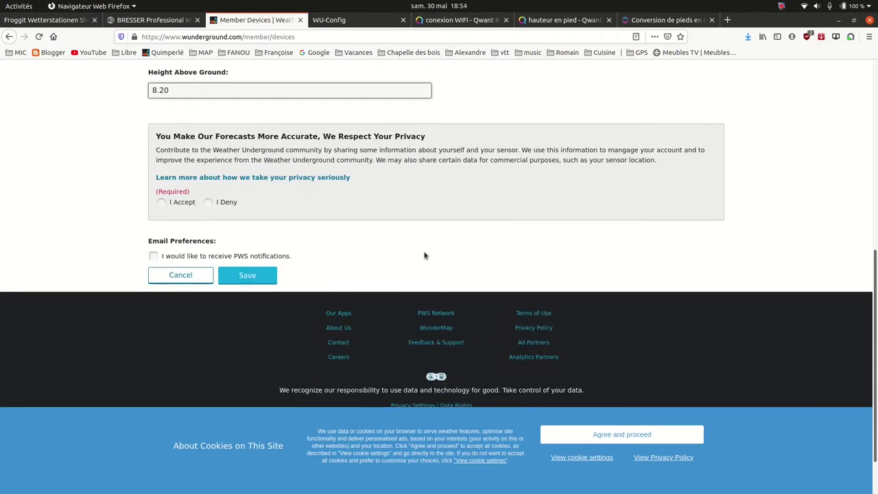
left_click(162, 171)
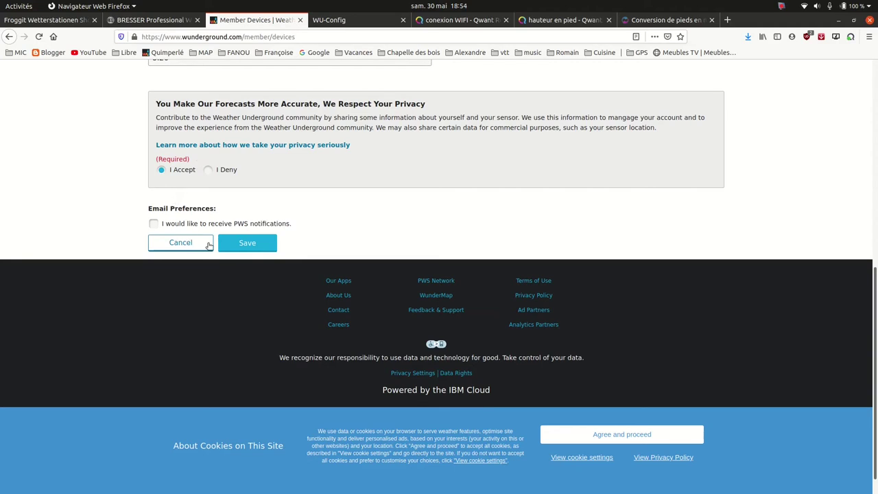
left_click(247, 243)
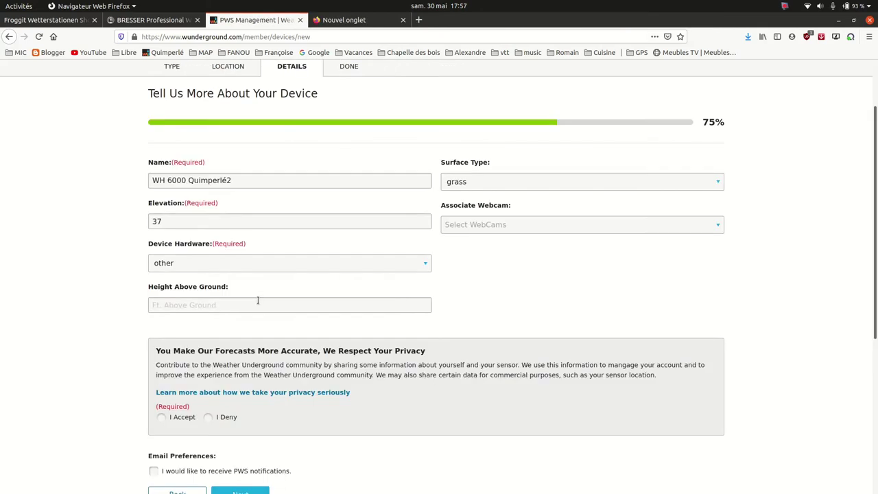
Step: Accept the privacy terms for the new WH 6000 Quimperlé2 station without PWS notifications, and submit its details
left_click(258, 301)
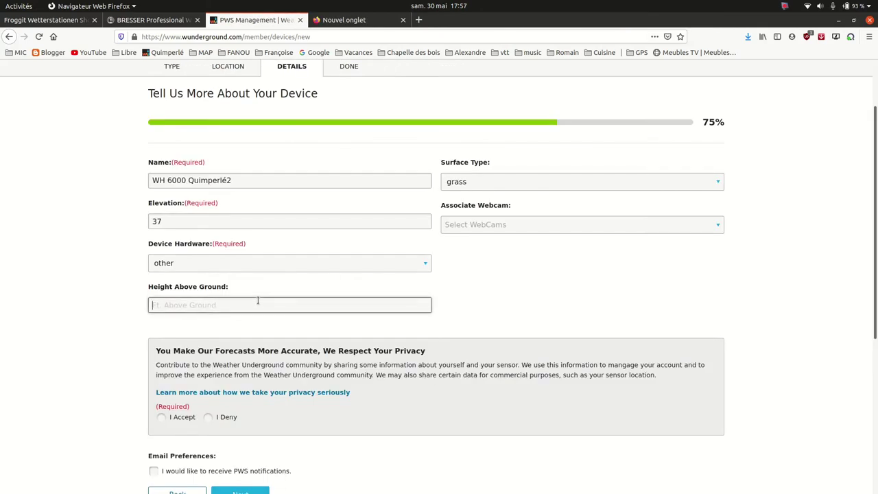
left_click(163, 421)
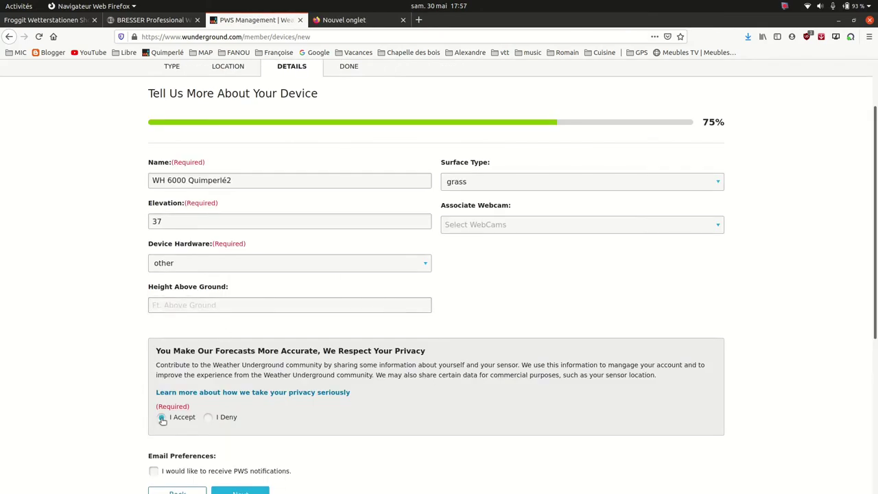
scroll(275, 391, "down", 5)
scroll(271, 394, "down", 1)
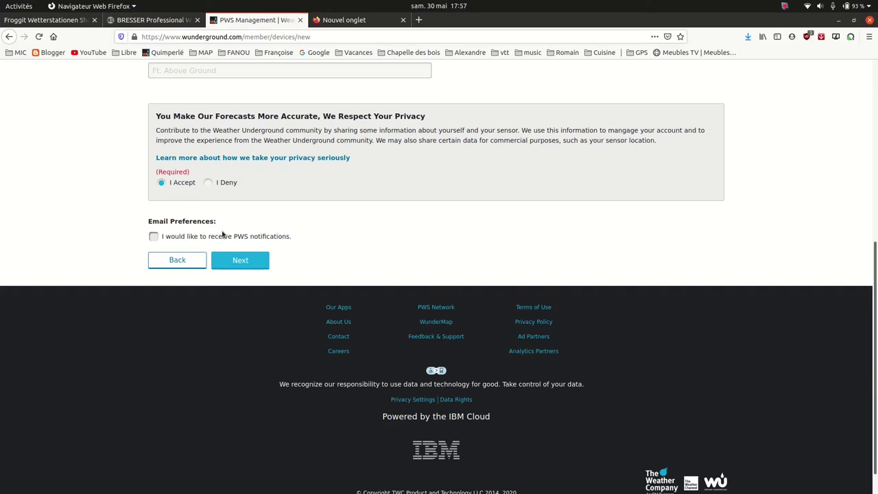
left_click(240, 260)
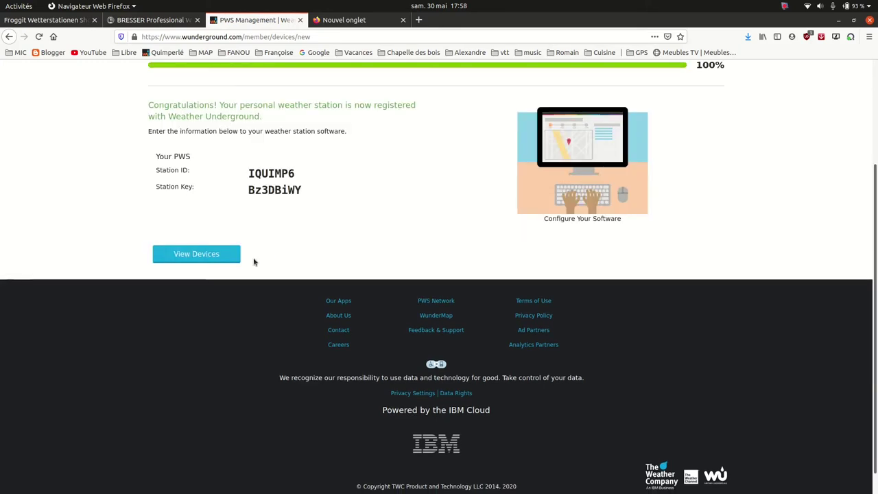
Step: Review the new station's ID and key, and open the list of registered devices
left_click_drag(220, 150, 288, 216)
left_click(288, 216)
left_click(210, 263)
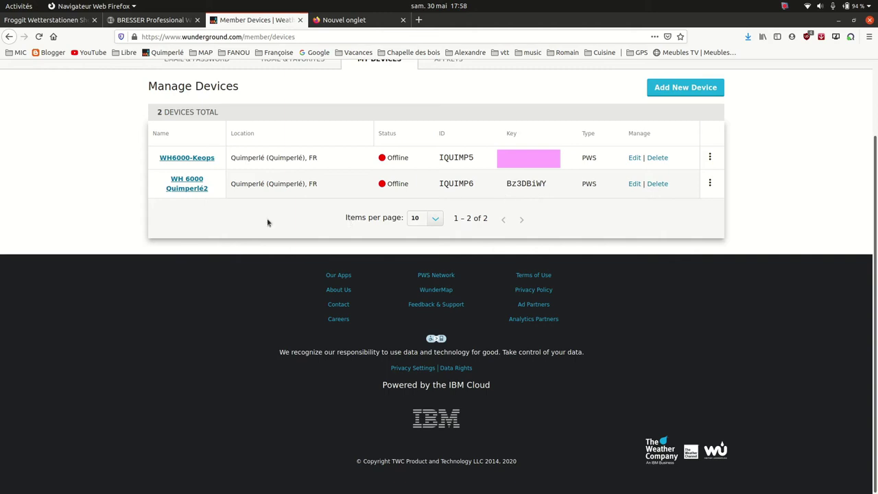
Step: Try to load the address 192.168.1.1 in the empty browser tab
left_click(348, 21)
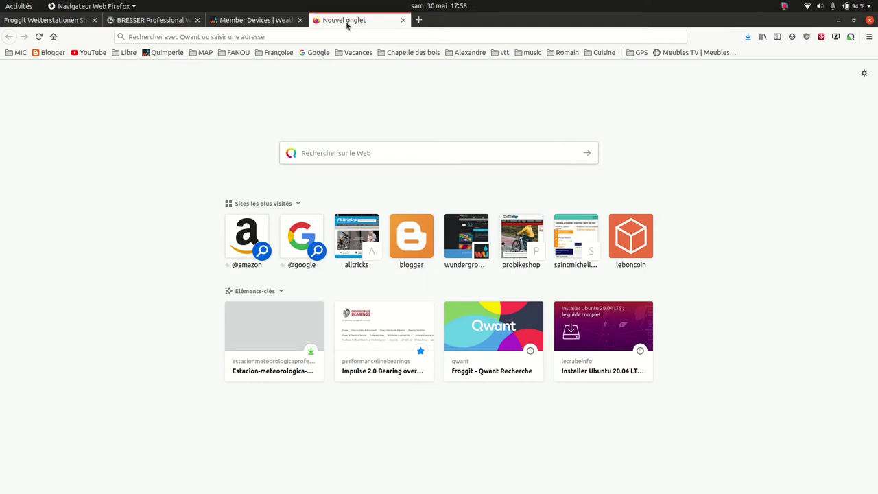
left_click(322, 37)
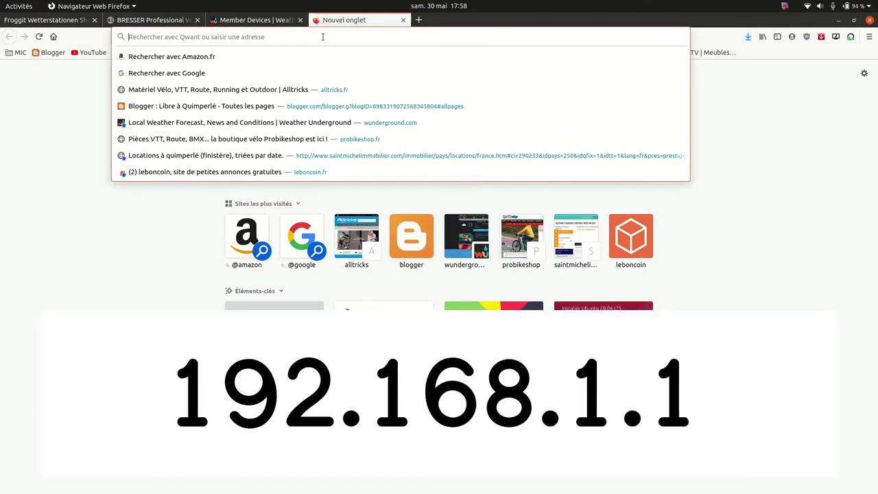
type("192.168.1.50:5000/")
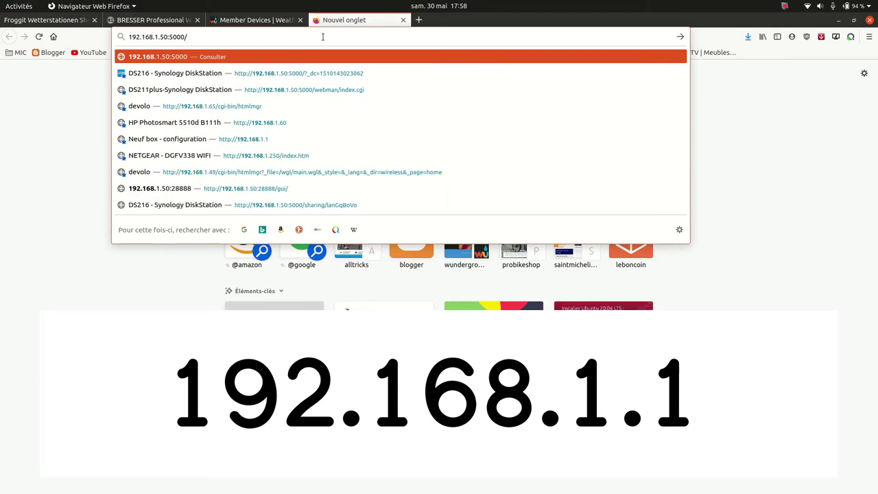
type("1")
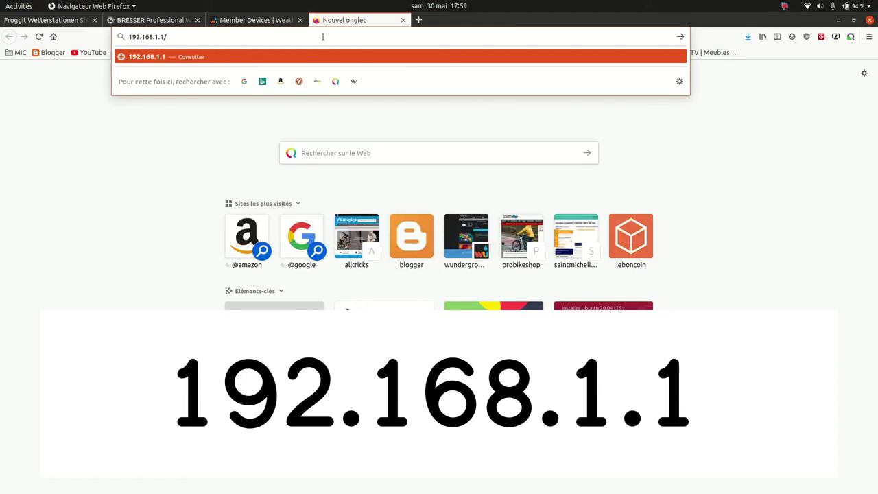
key("Return")
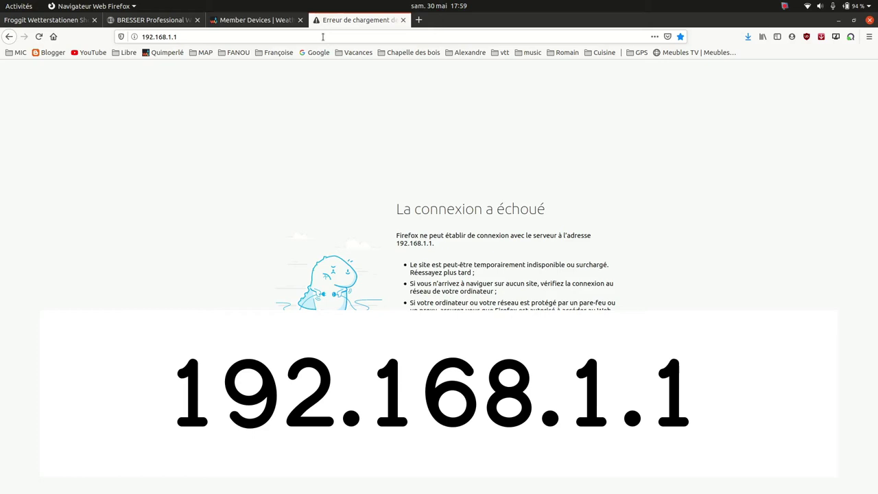
Step: Expand the computer's Wi-Fi options for the Freebox-Linux connection
left_click(809, 8)
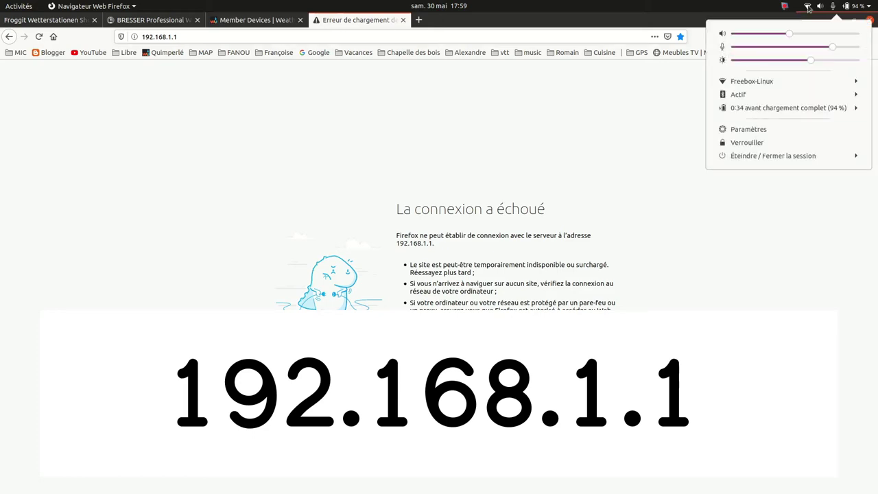
left_click(784, 81)
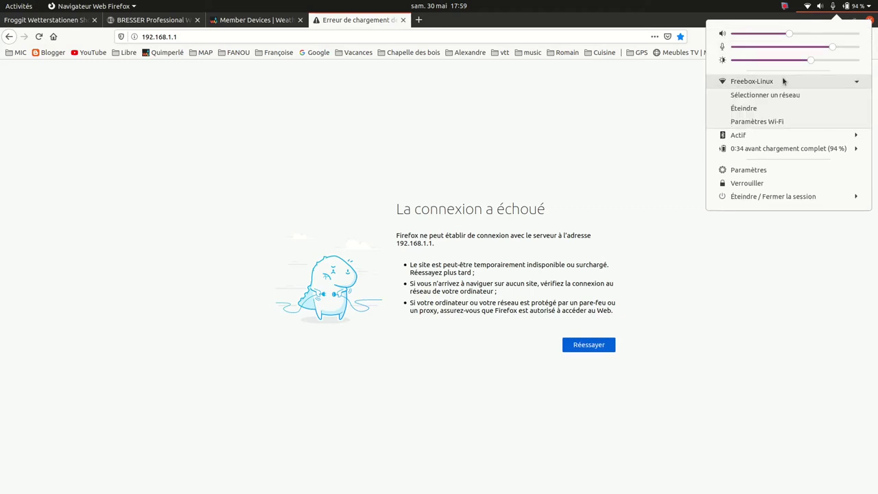